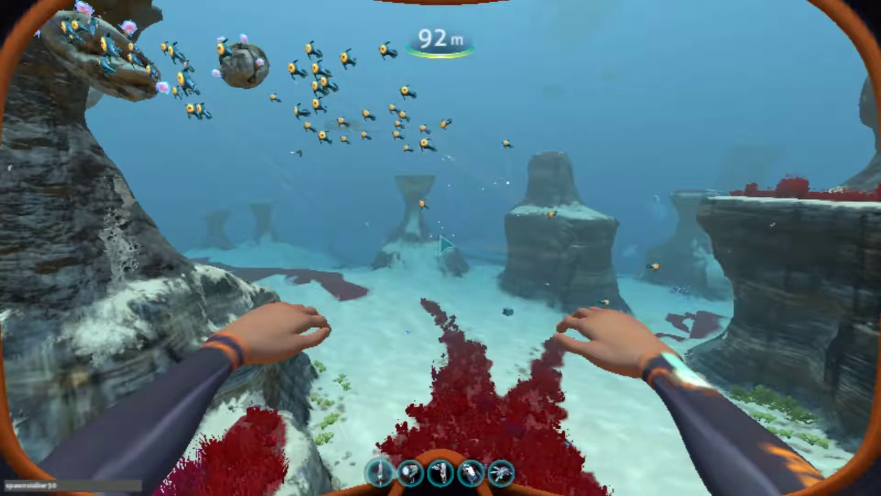
Run 'spawn stalker 50' to spawn 50 Stalkers, then swim upward to view them.
key(Return)
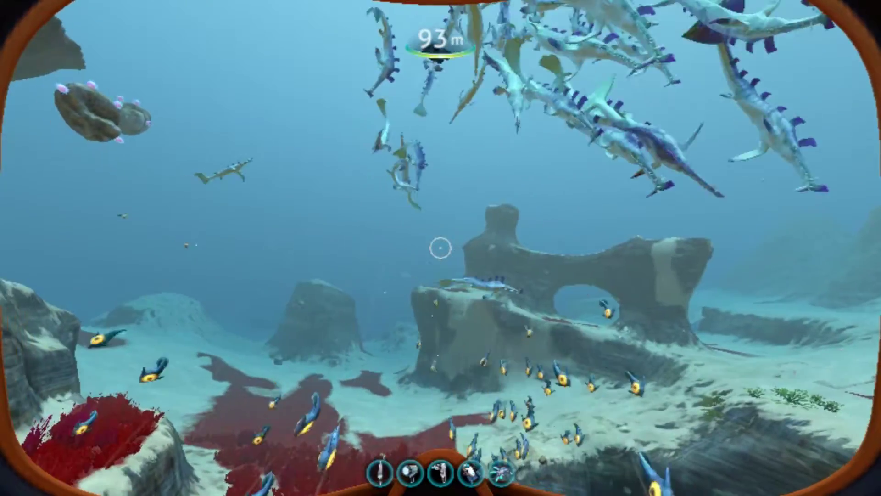
key(space)
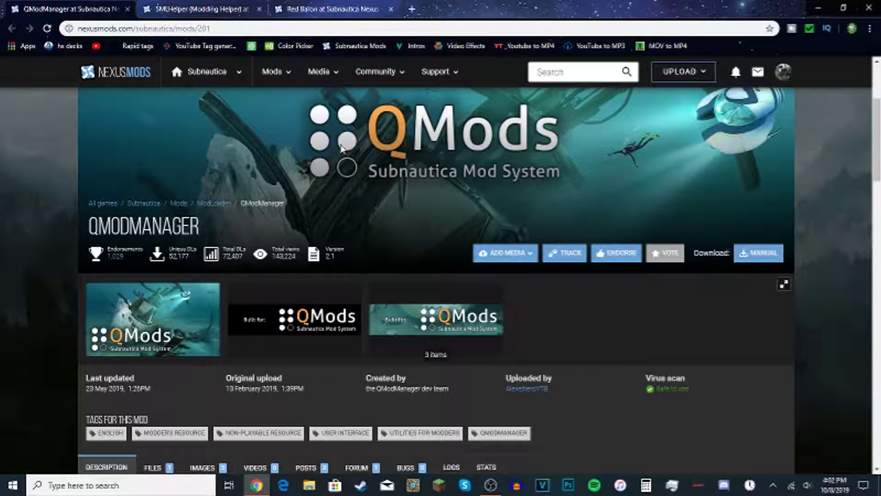
key(ctrl+Tab)
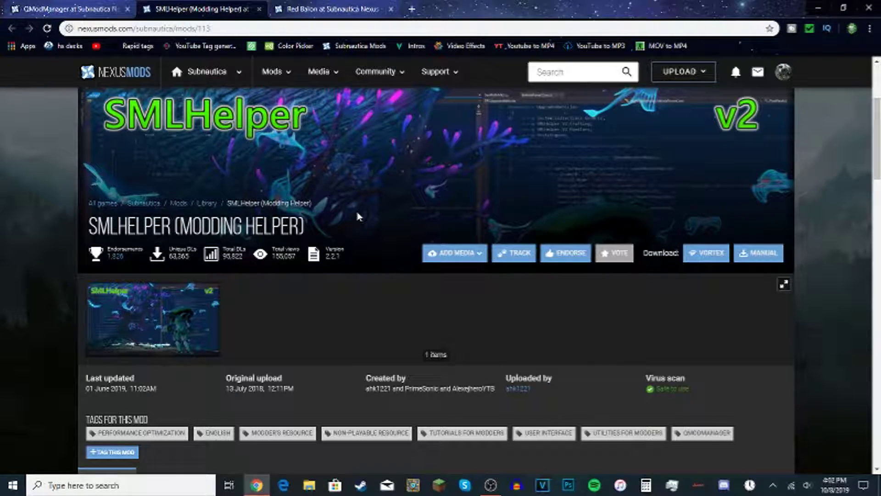
key(ctrl+Tab)
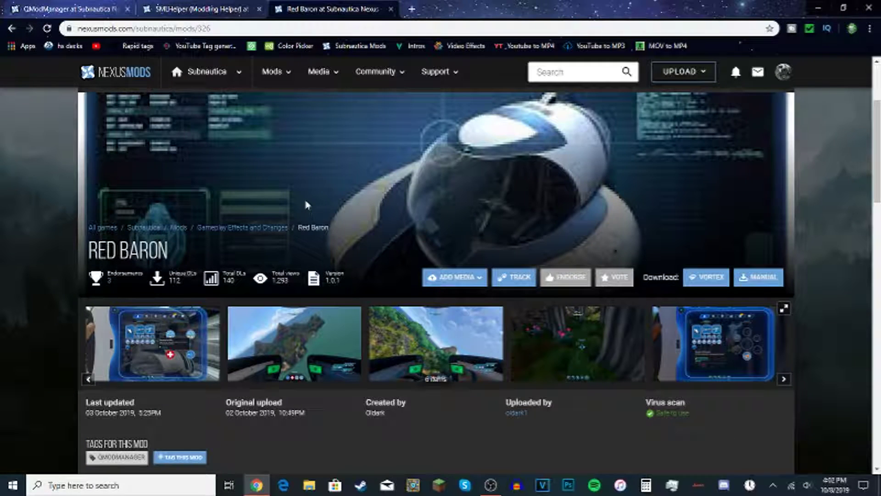
scroll(306, 204, down, 10)
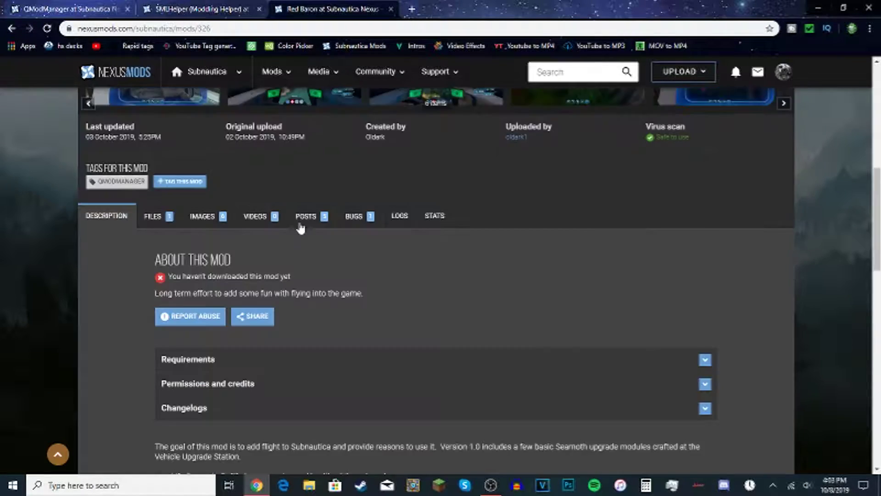
drag(171, 311, 317, 340)
click(190, 315)
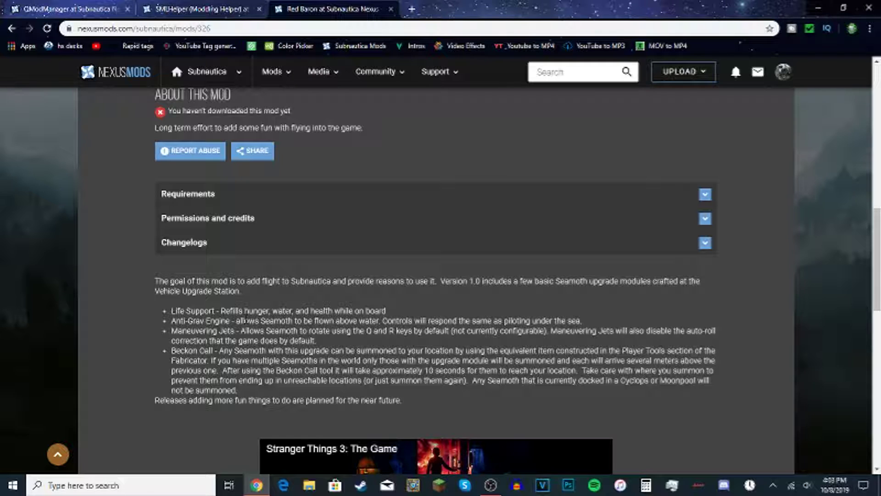
key(ctrl+Tab)
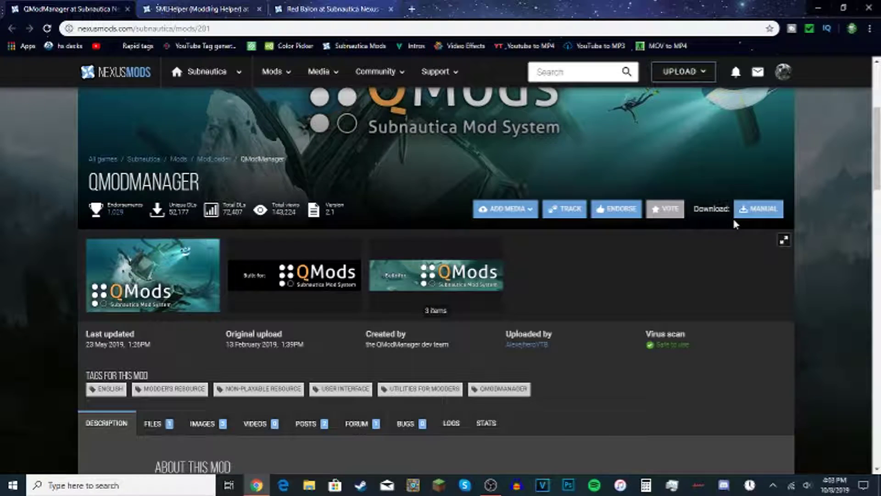
Manually download the QModManager 2.1 installer and save it into Subnautica's QMods folder.
click(751, 210)
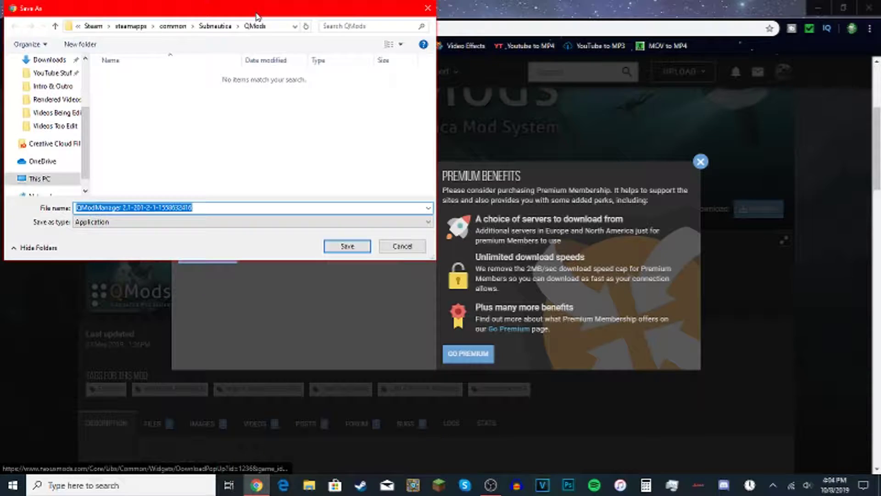
drag(257, 16, 521, 89)
scroll(312, 181, up, 3)
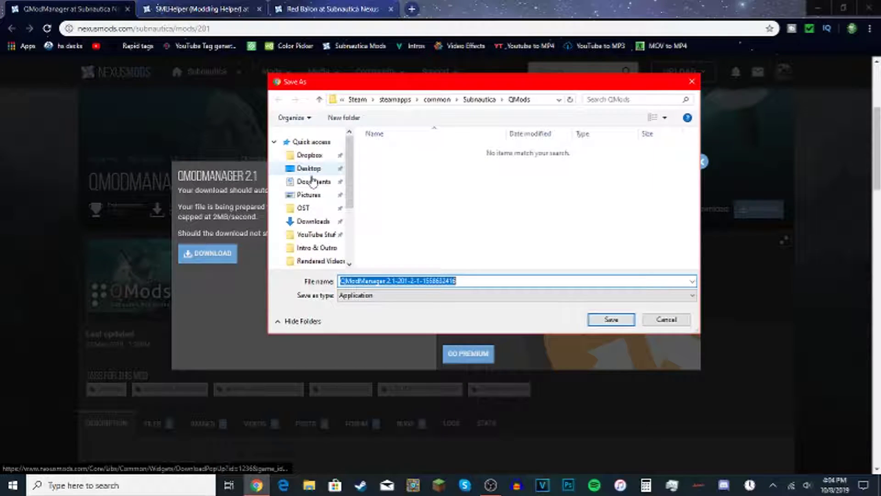
key(Return)
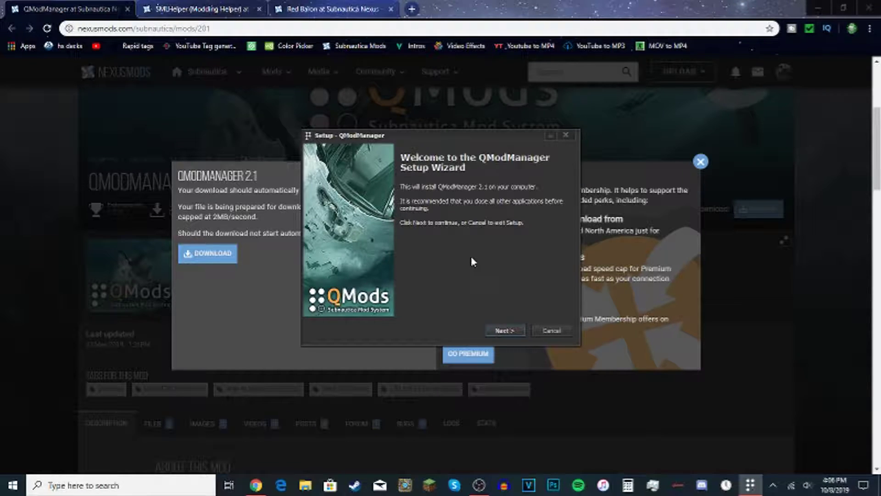
Move past the setup welcome and Subnautica Below Zero compatibility pages.
click(505, 331)
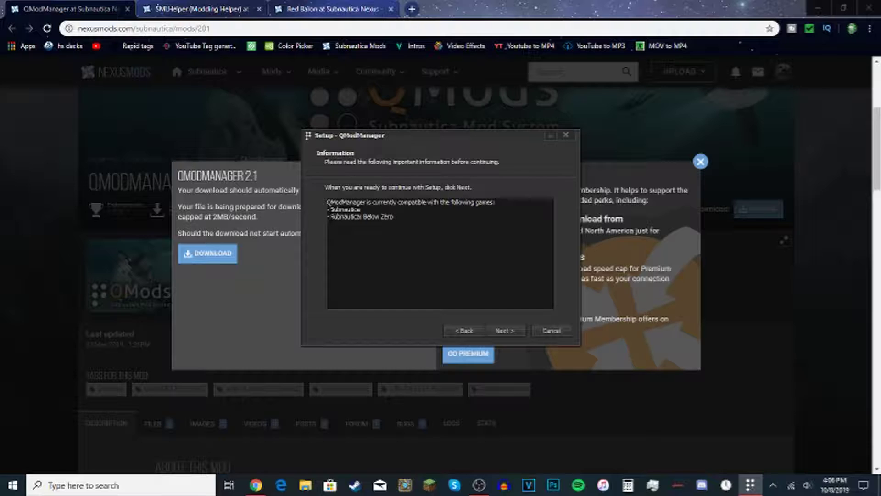
drag(330, 217, 402, 217)
click(505, 330)
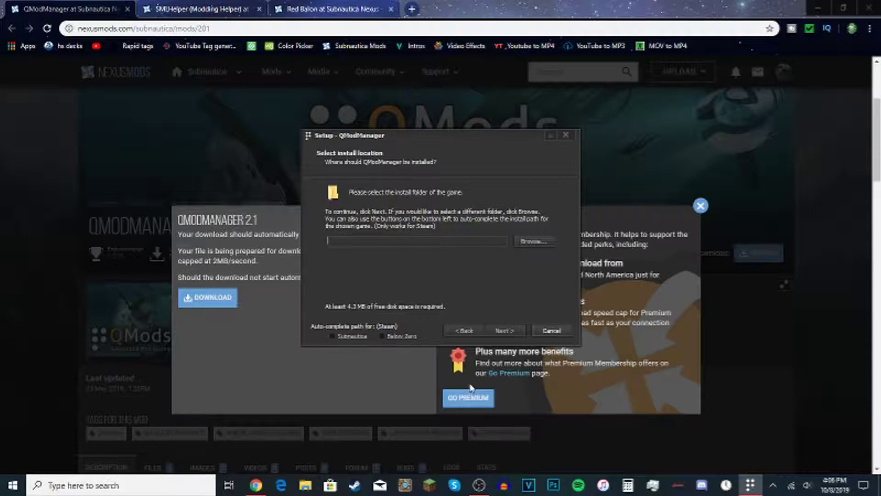
Try the Below Zero path and the Program Files / Epic Games folders, then settle on the Steam Subnautica path.
click(338, 337)
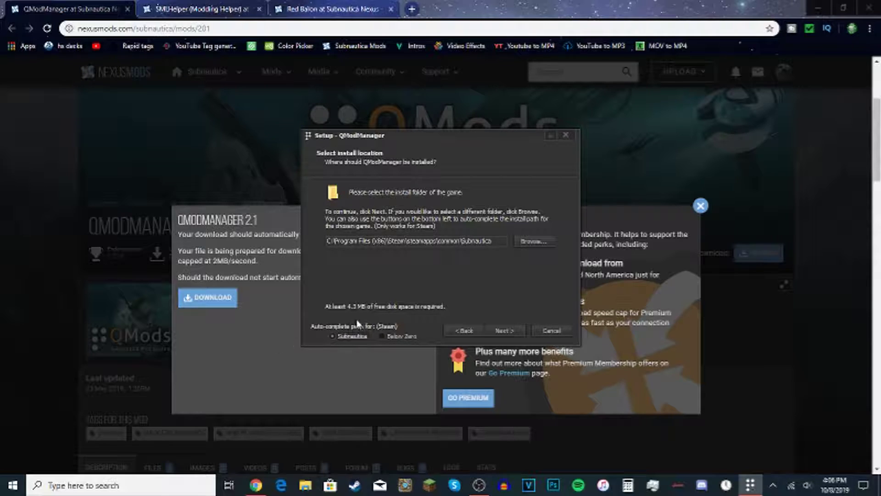
click(383, 336)
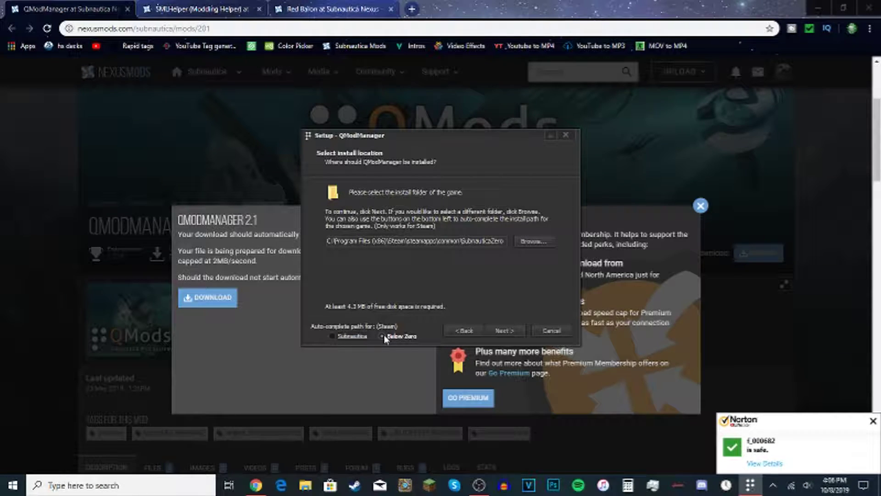
click(534, 241)
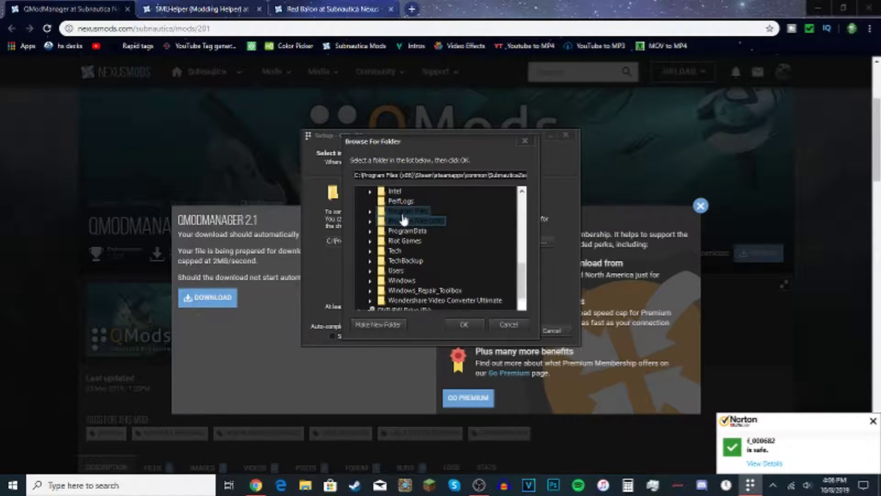
double_click(403, 212)
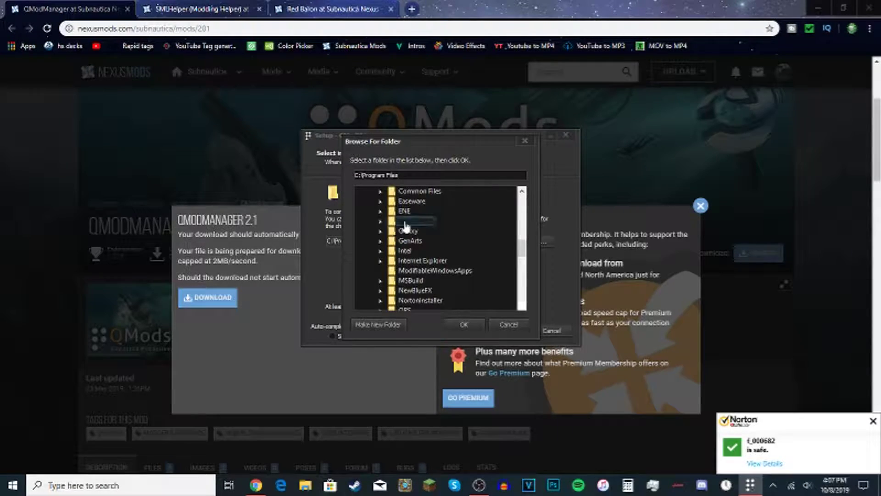
double_click(414, 221)
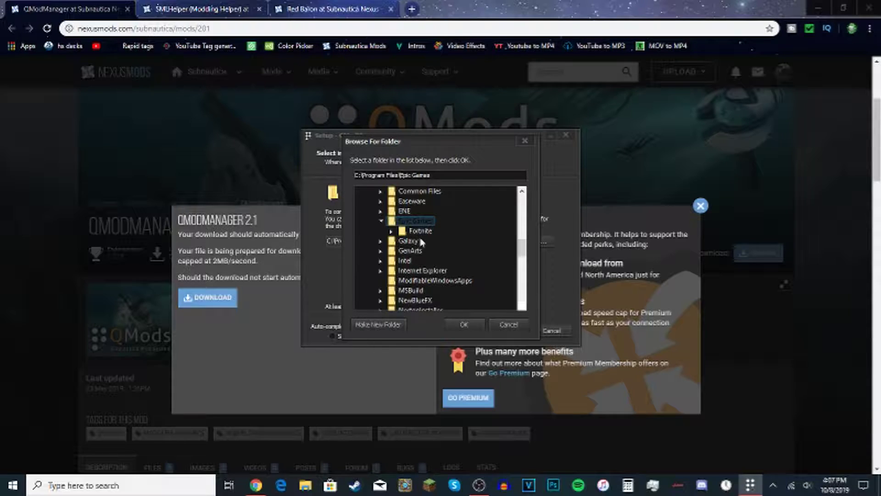
click(509, 324)
click(350, 336)
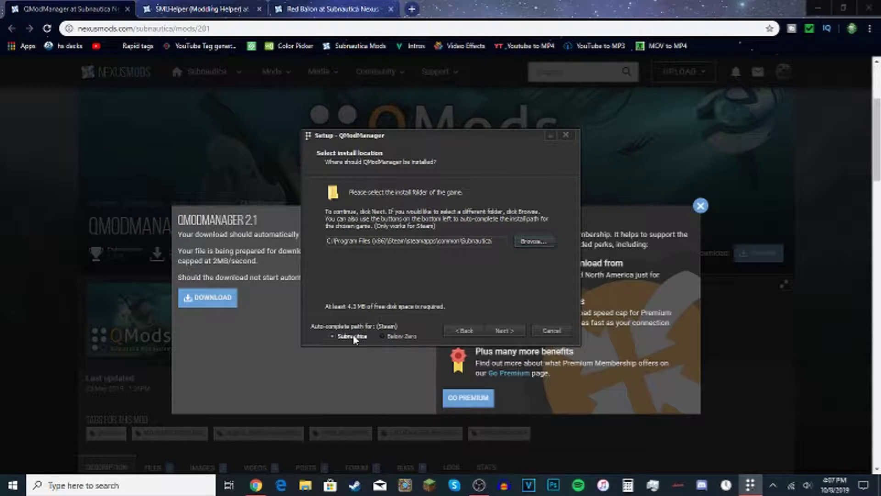
Choose Install for Subnautica, install QModManager 2.1, and finish the wizard.
click(503, 330)
click(373, 212)
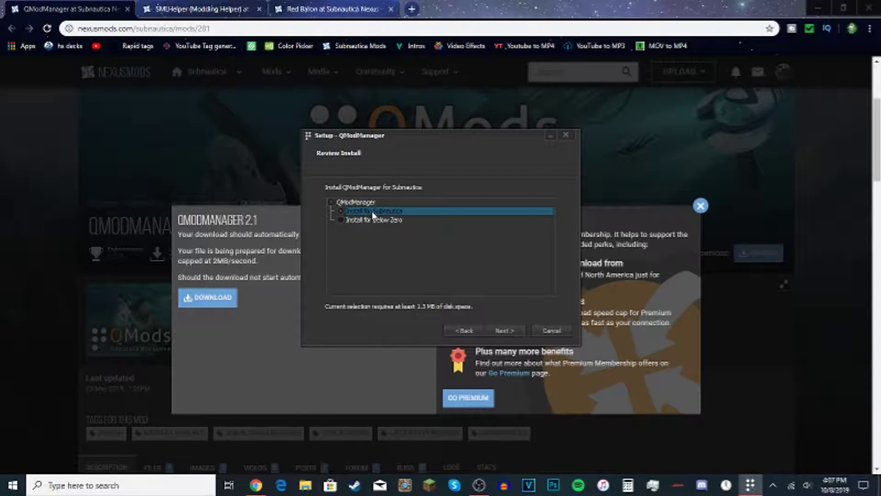
click(504, 331)
click(505, 331)
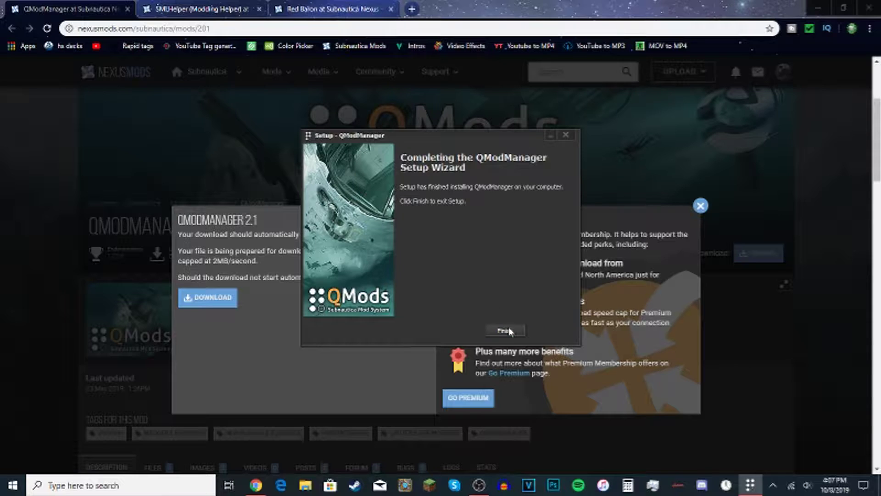
click(505, 332)
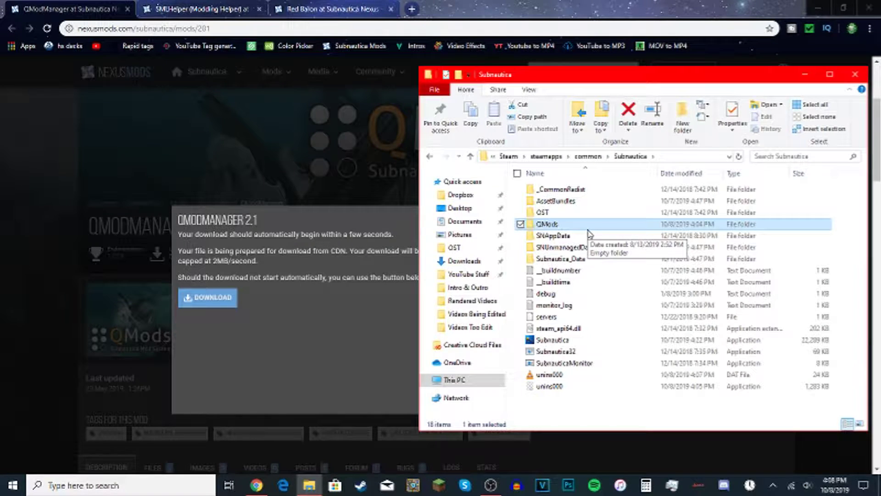
Open the empty QMods folder in the Subnautica directory and close the QModManager page.
click(557, 387)
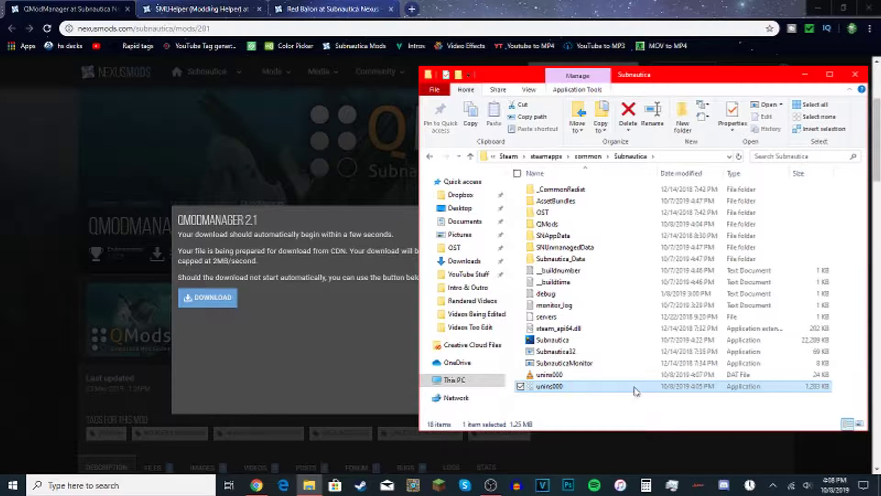
double_click(556, 227)
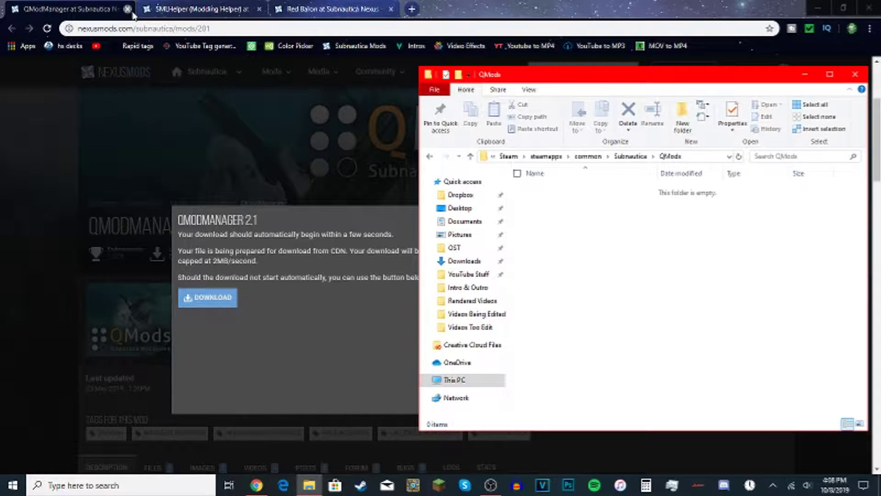
click(127, 9)
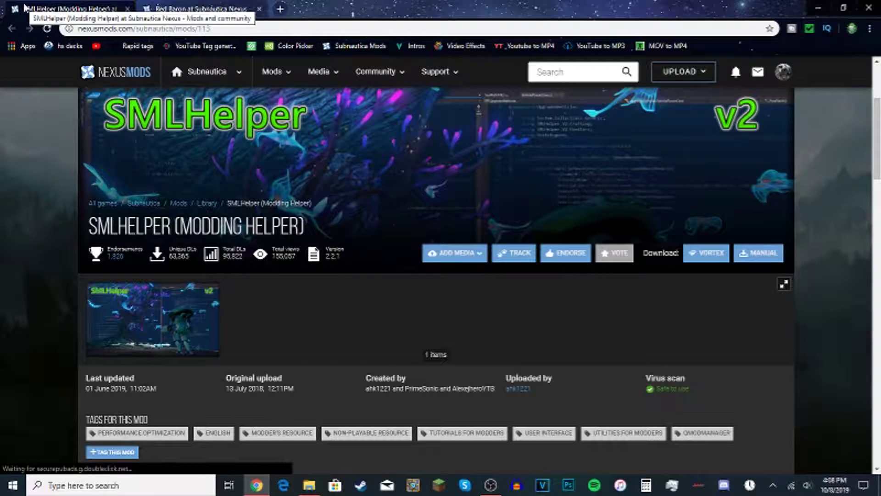
Close the QMods window and manually download the SMLHelper zip straight into Subnautica's QMods folder.
key(alt+Tab)
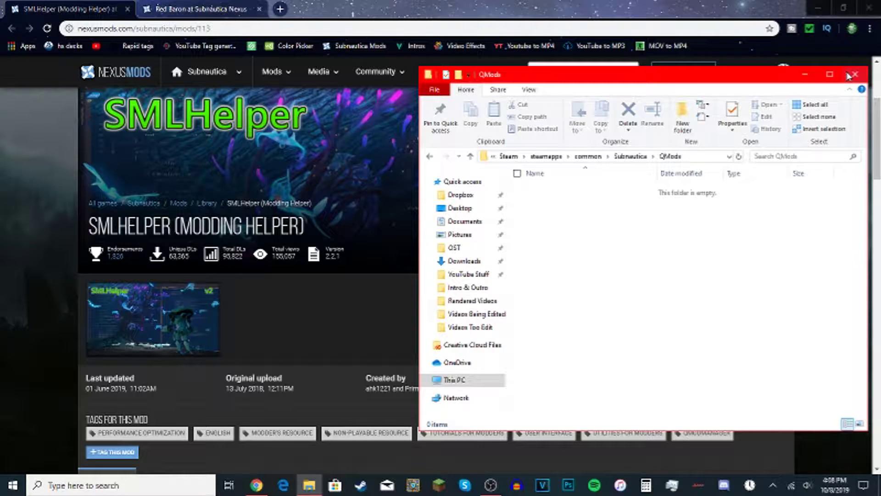
click(857, 74)
click(771, 252)
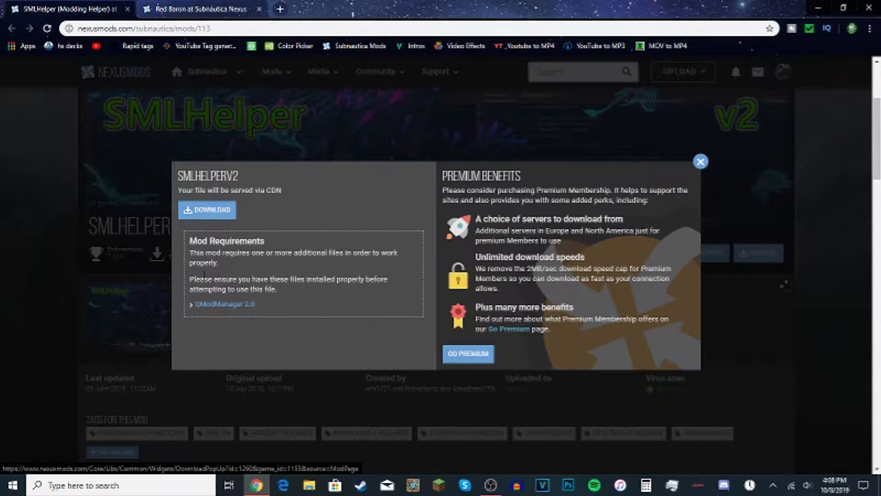
click(211, 212)
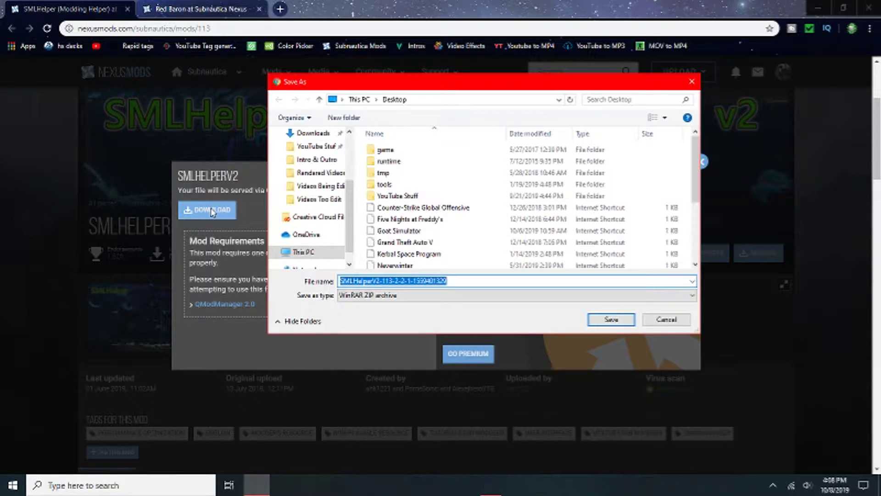
scroll(321, 184, up, 1)
click(303, 160)
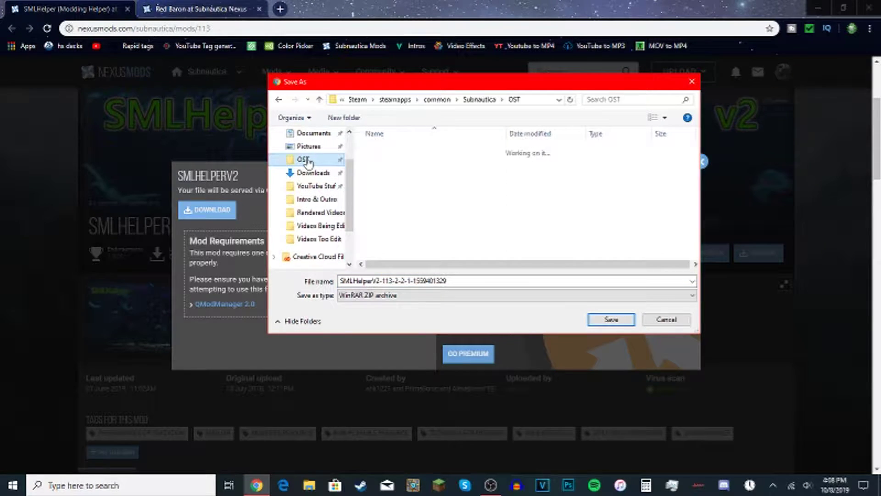
click(479, 100)
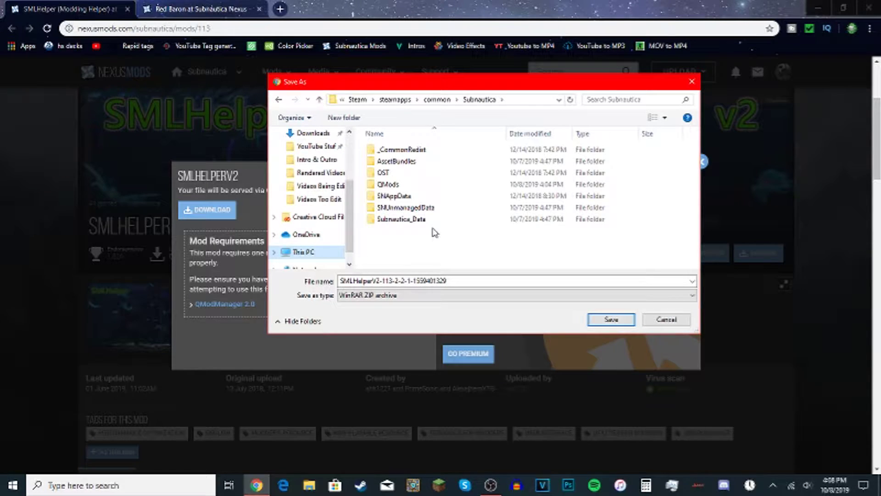
double_click(409, 189)
click(611, 319)
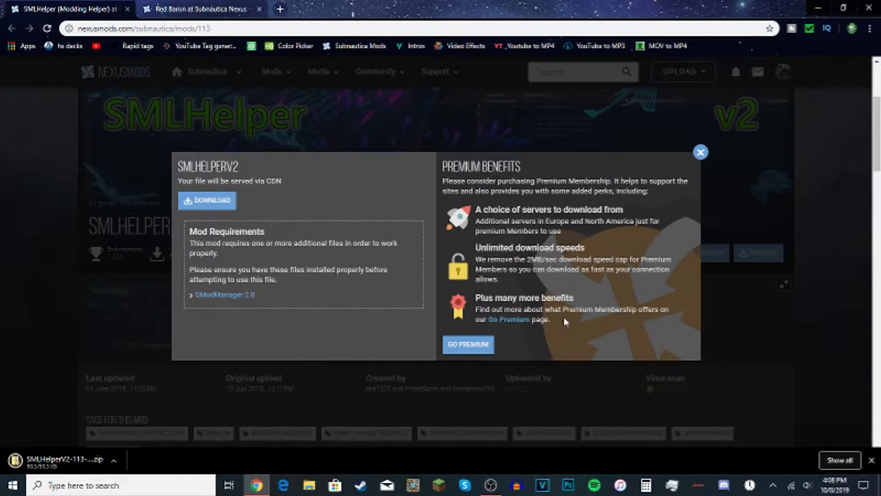
right_click(28, 461)
Extract all of the SMLHelper zip into QMods, creating the Modding Helper folder.
click(140, 425)
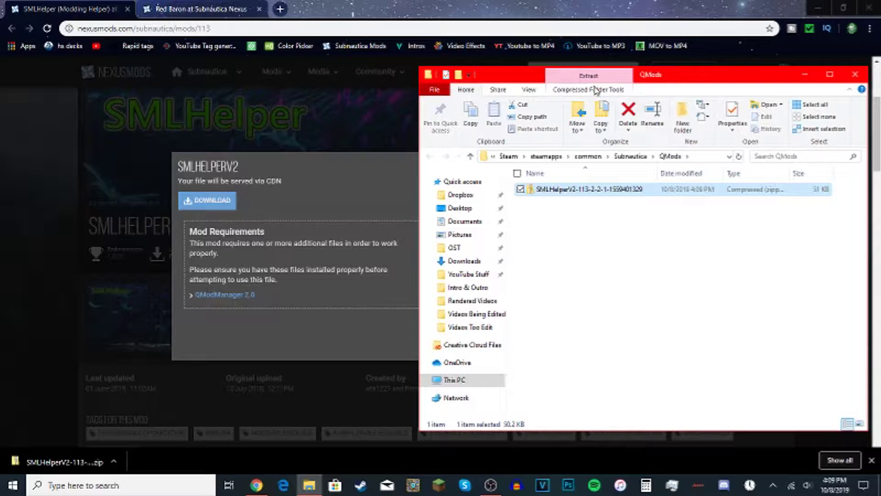
click(594, 89)
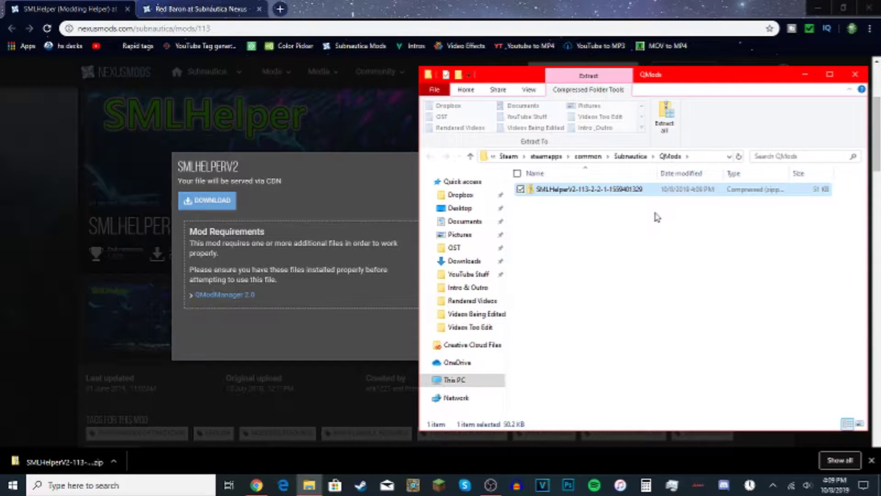
click(664, 118)
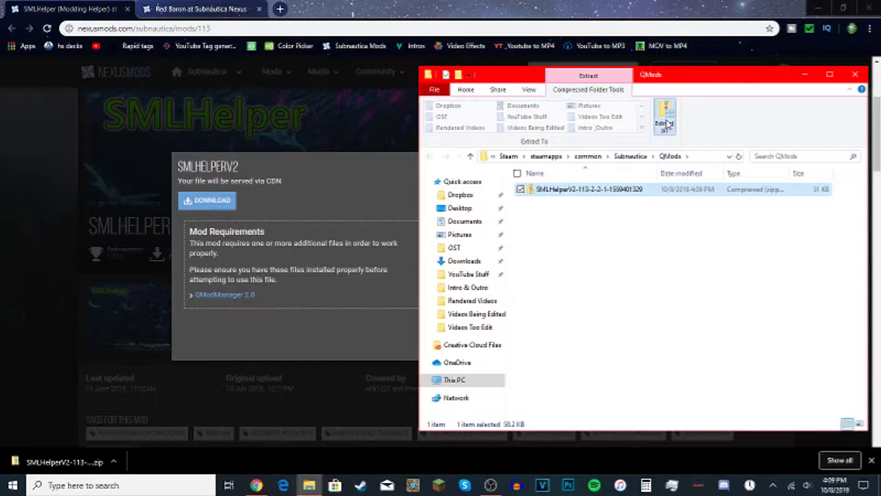
click(546, 196)
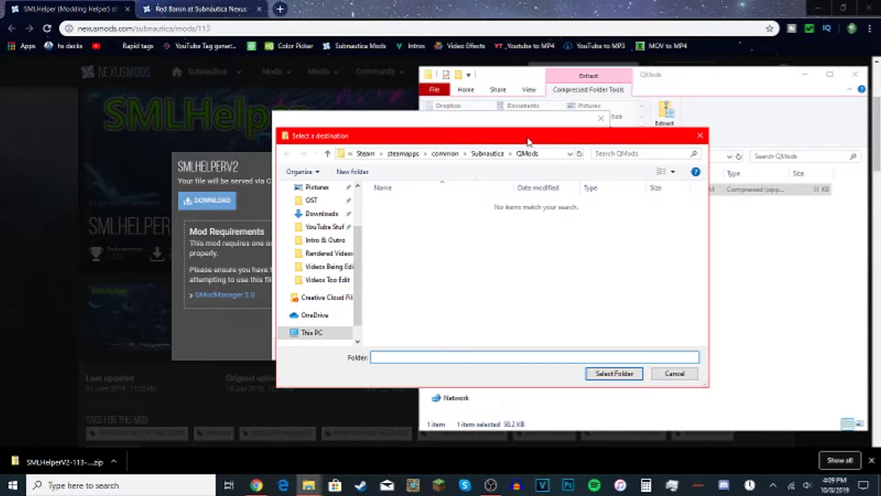
click(613, 375)
click(539, 348)
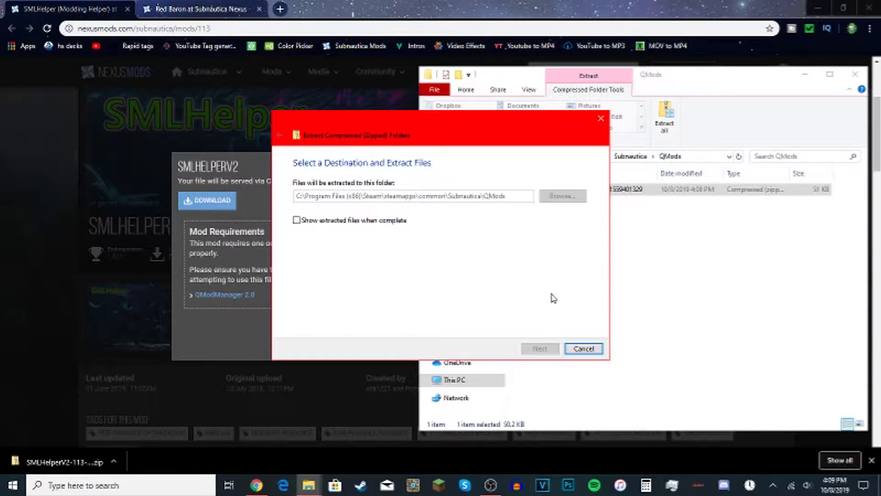
Delete the leftover SMLHelper zip from QMods.
click(568, 195)
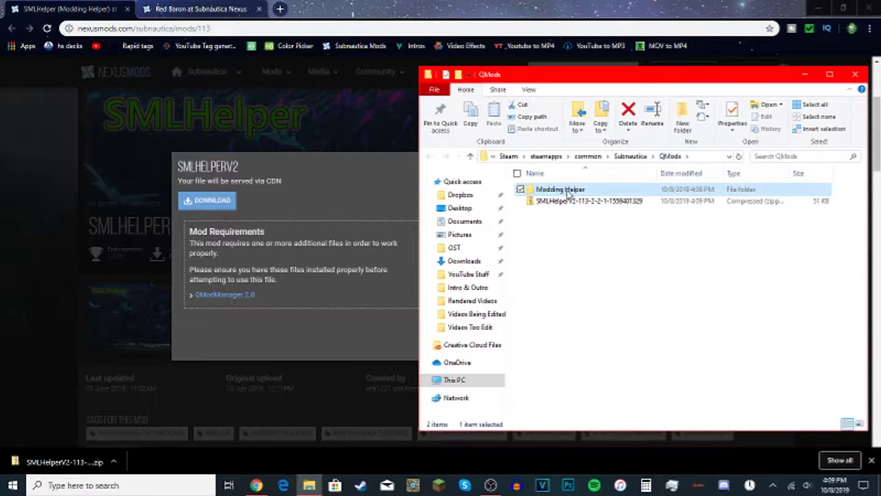
click(571, 201)
key(Delete)
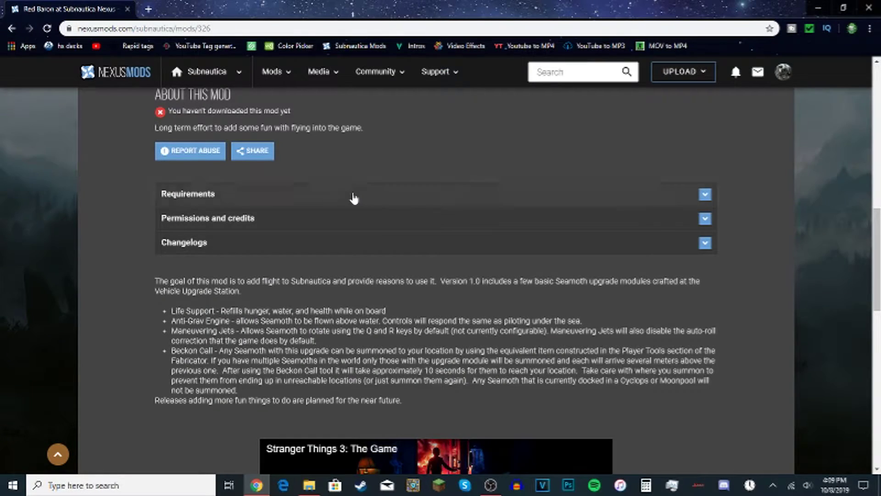
Manually download the RedBaron-326-1-0-1 zip and save it into QMods.
scroll(431, 206, up, 1)
triple_click(305, 234)
click(216, 236)
scroll(459, 237, up, 5)
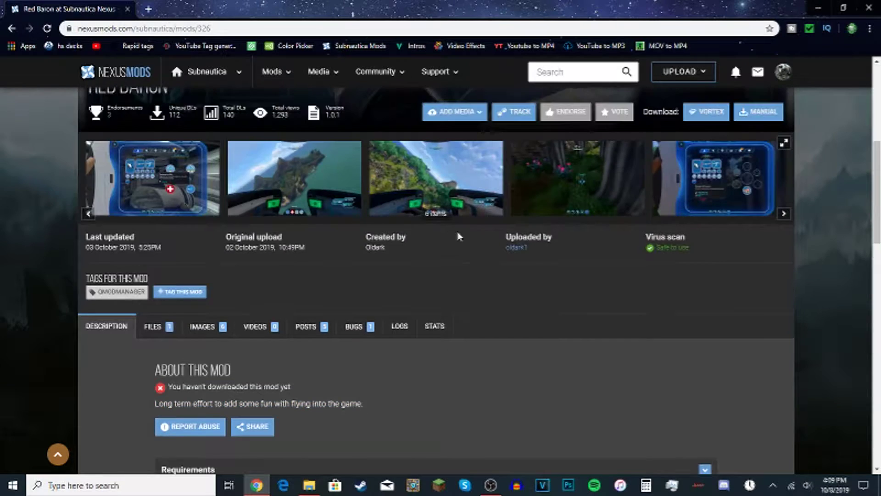
click(762, 171)
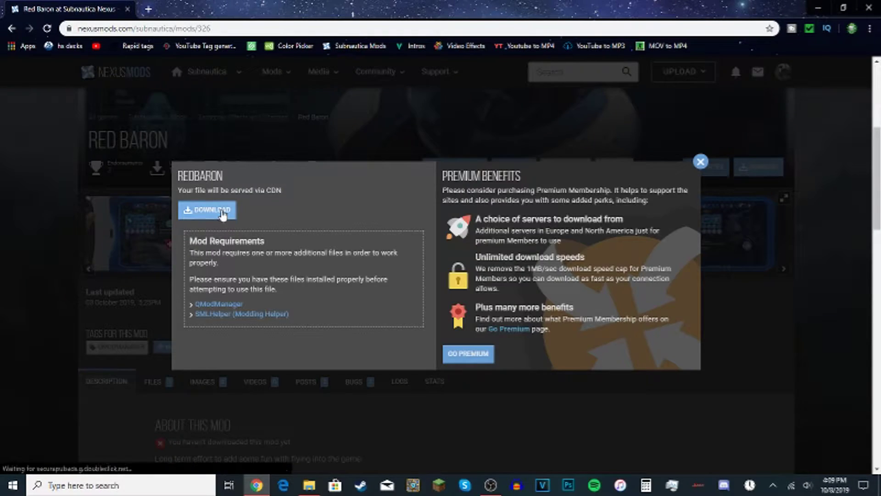
click(210, 210)
click(612, 319)
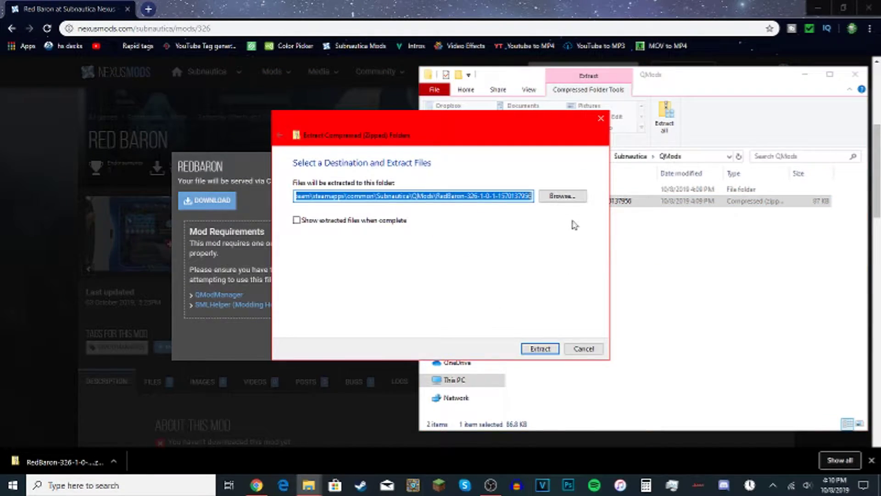
Set QMods as the destination and extract the Red Baron zip into a RedBaron folder.
click(565, 196)
click(615, 317)
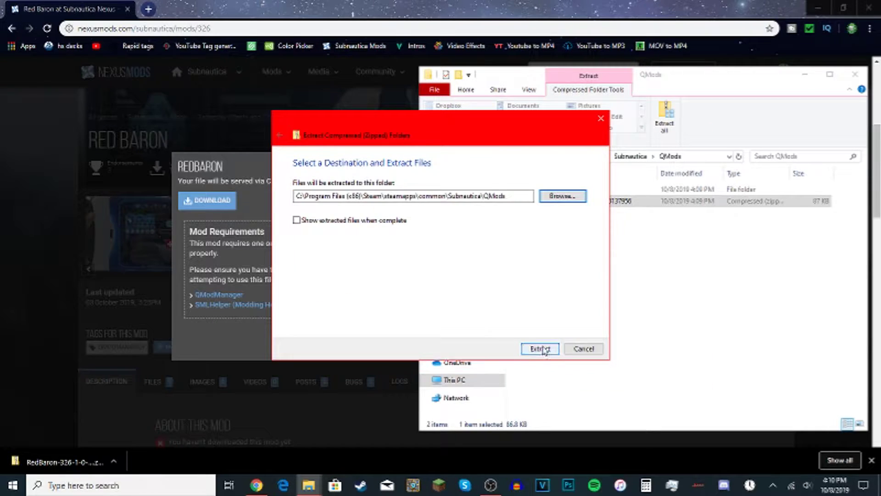
click(540, 349)
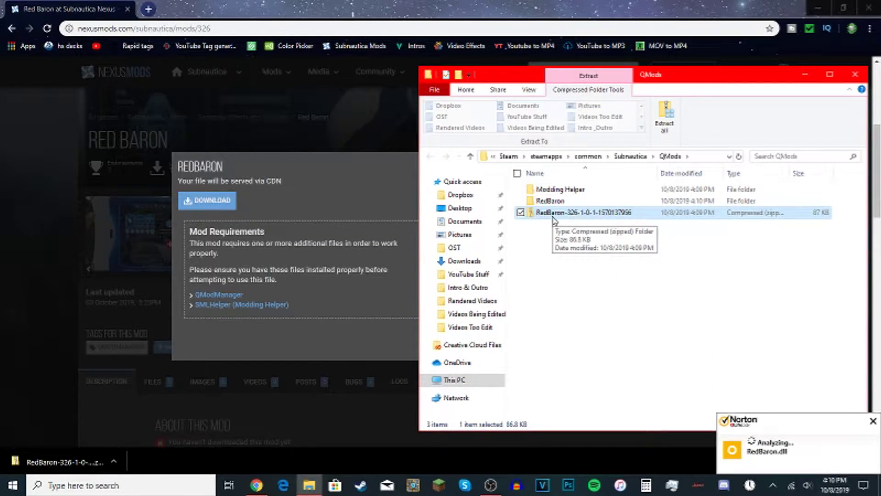